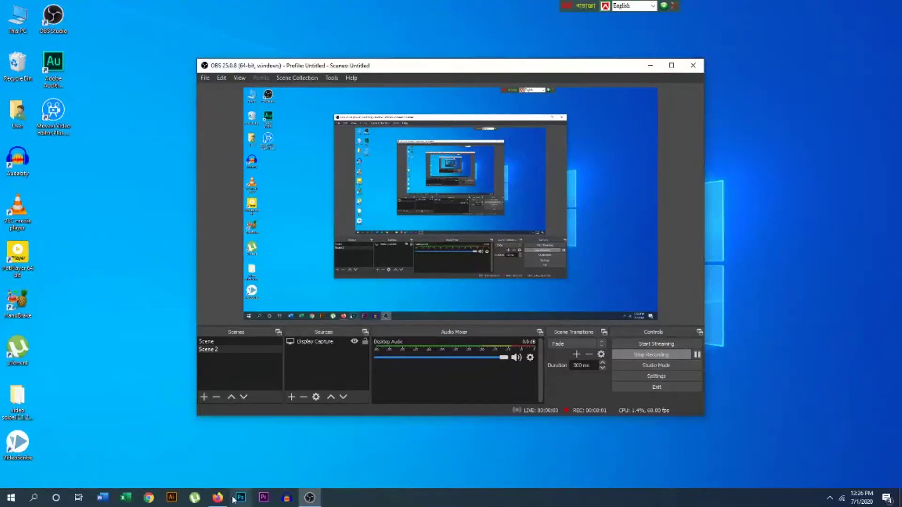
Switch to Firefox and search the web for softonic.com to reach the Softonic Windows apps page.
click(221, 500)
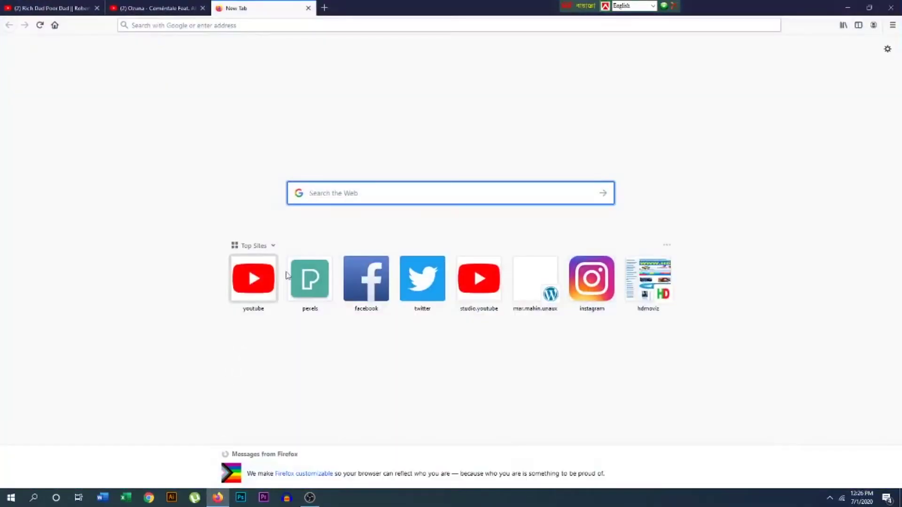
click(348, 193)
text(soft)
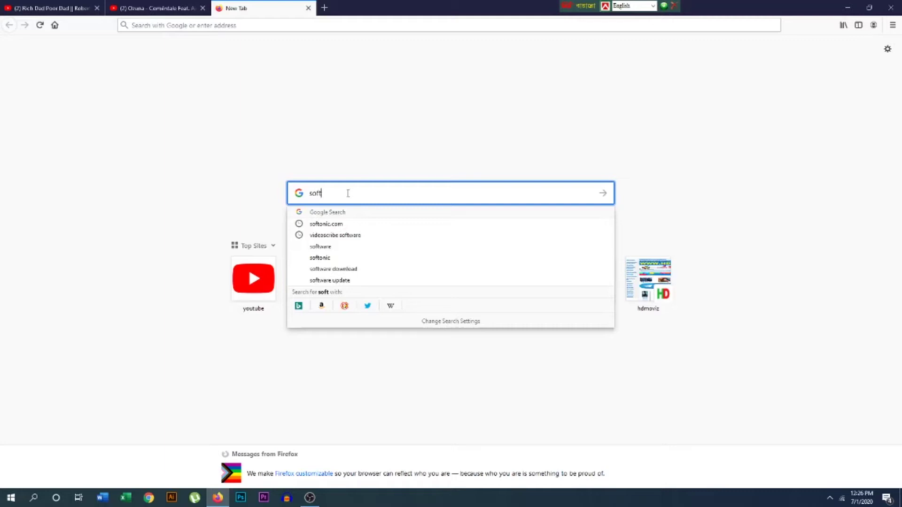
click(345, 224)
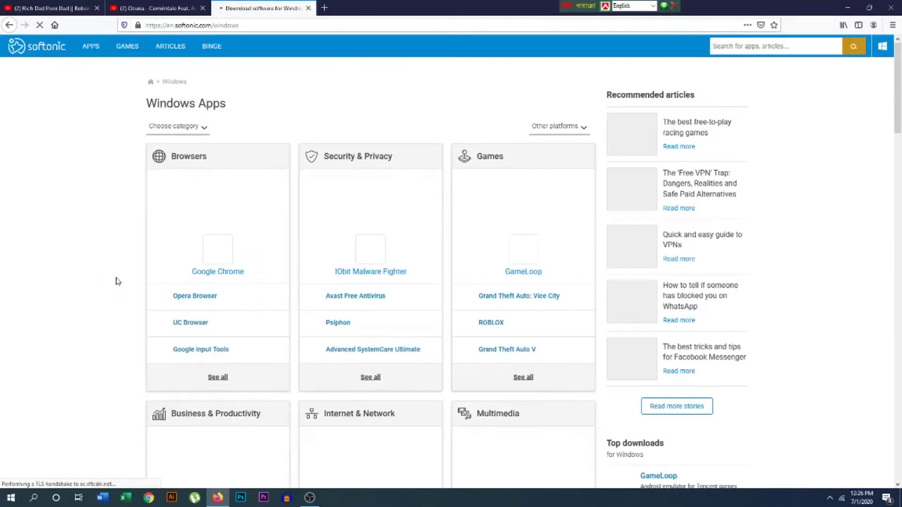
Search Softonic for telegram and look through the Windows results.
click(770, 47)
text(telegr)
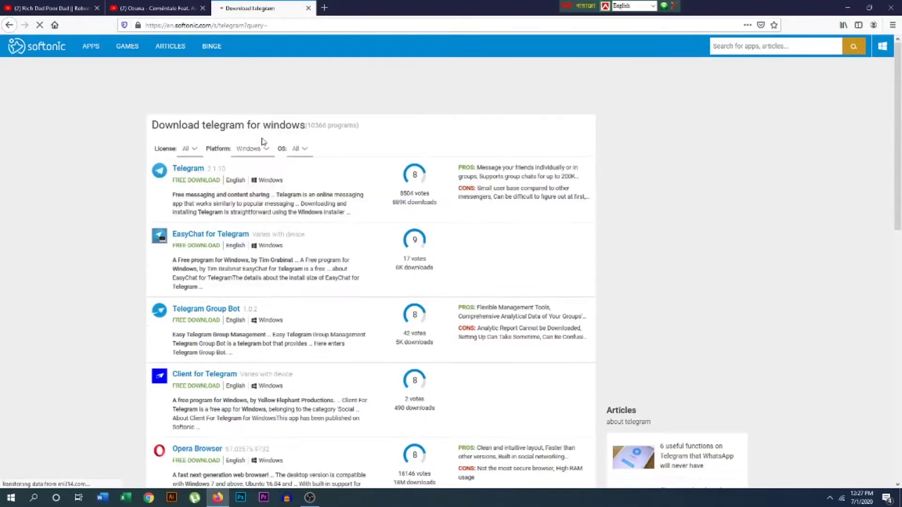
scroll(306, 173, down, 7)
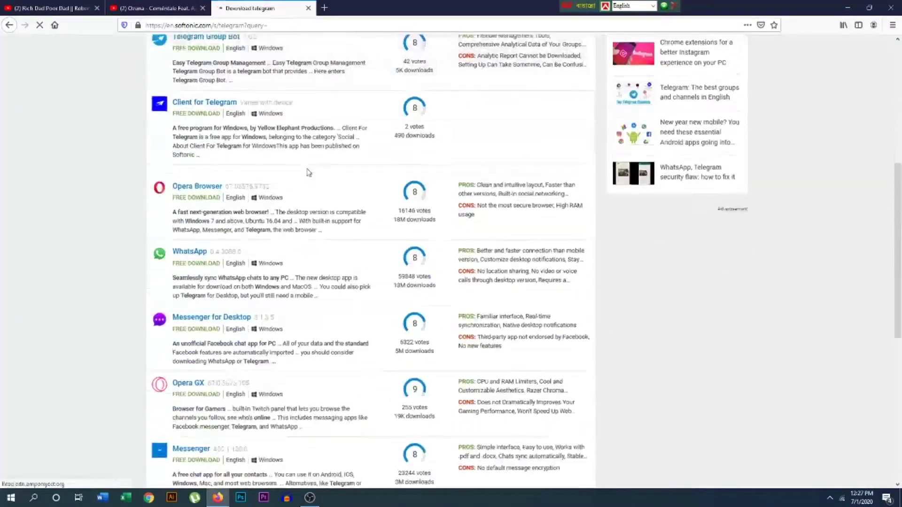
scroll(245, 183, up, 4)
scroll(222, 221, down, 4)
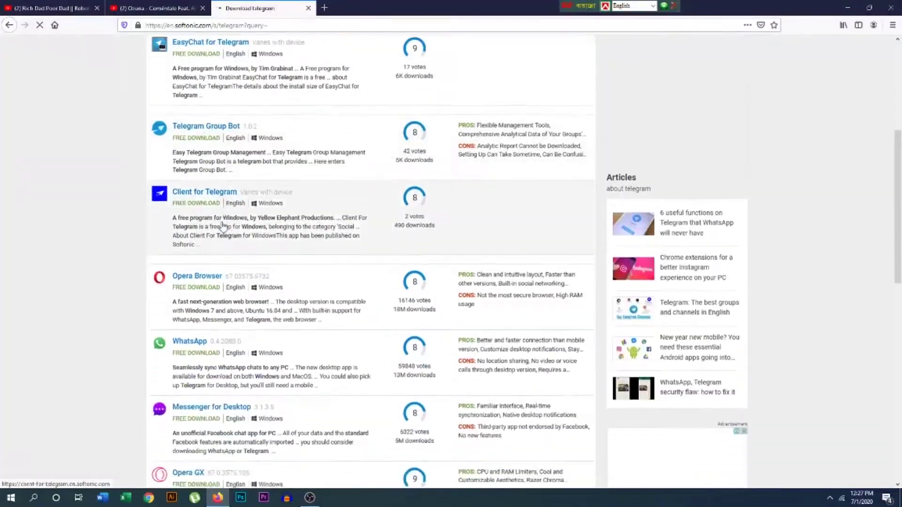
scroll(222, 226, down, 7)
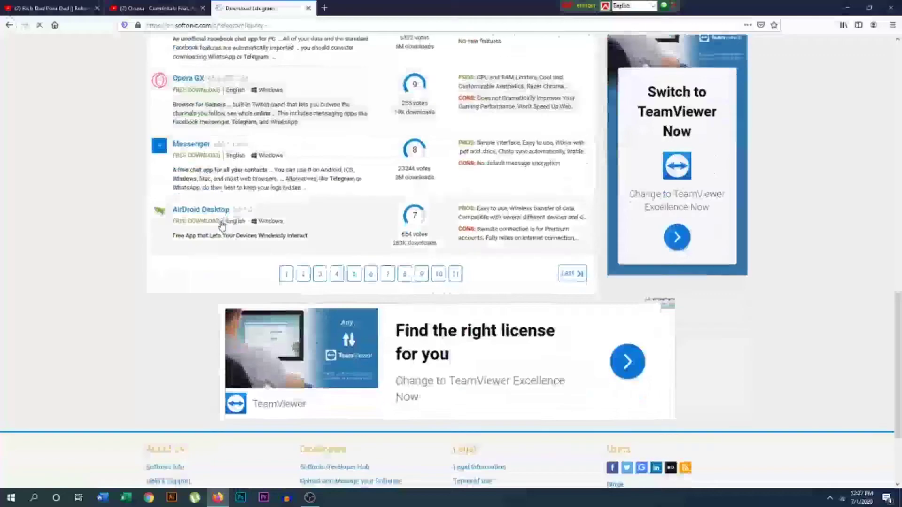
scroll(292, 196, up, 14)
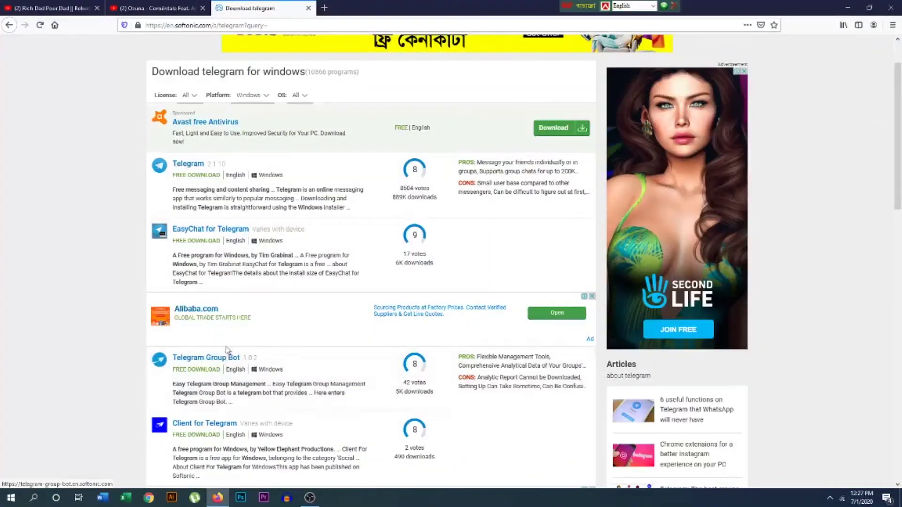
scroll(226, 324, up, 2)
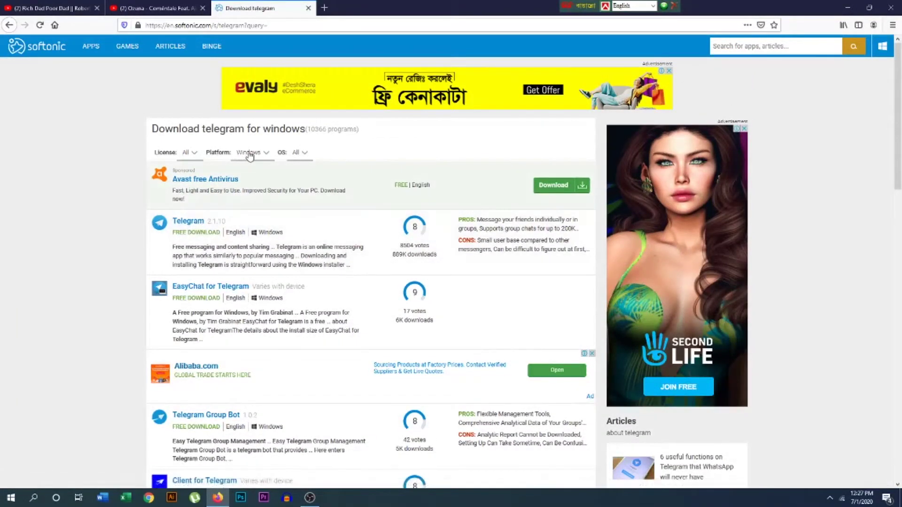
Open the Telegram page from the search results and request its free Windows download.
click(188, 221)
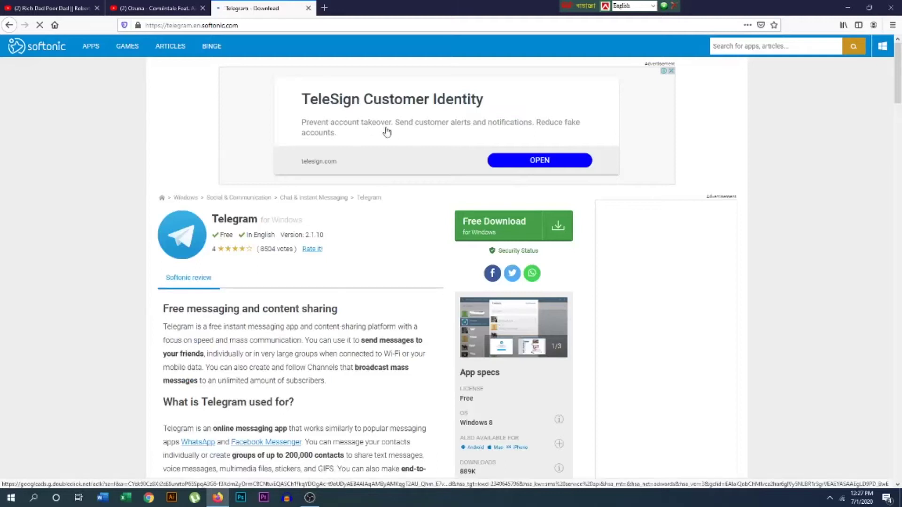
click(560, 226)
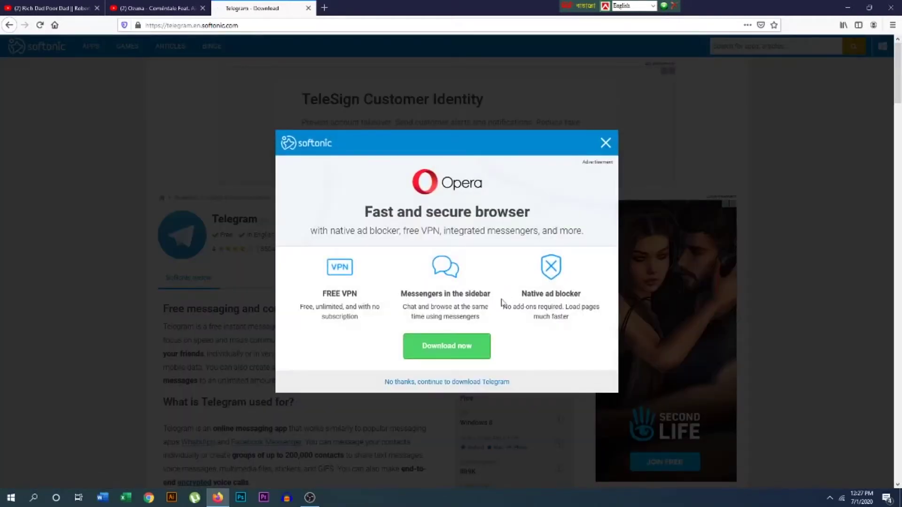
Accept the offered Opera browser download and check the Downloads folder for an installer.
click(453, 347)
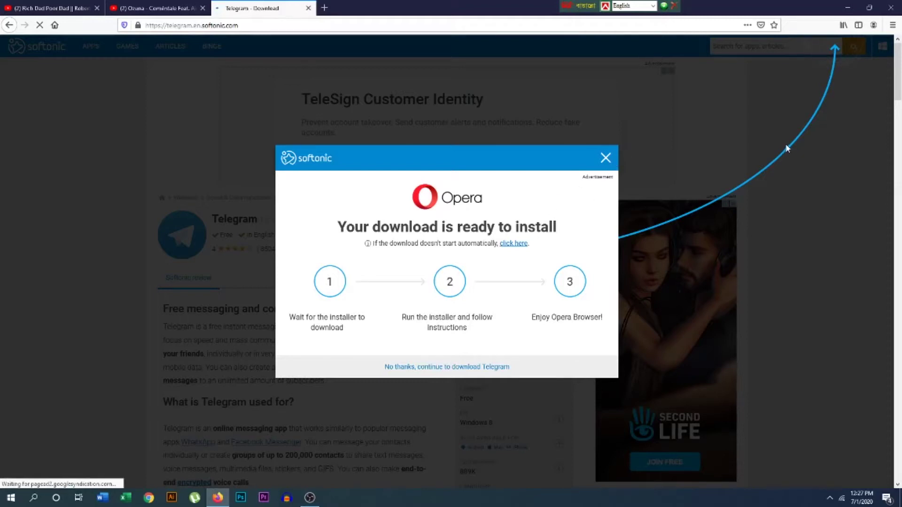
click(843, 28)
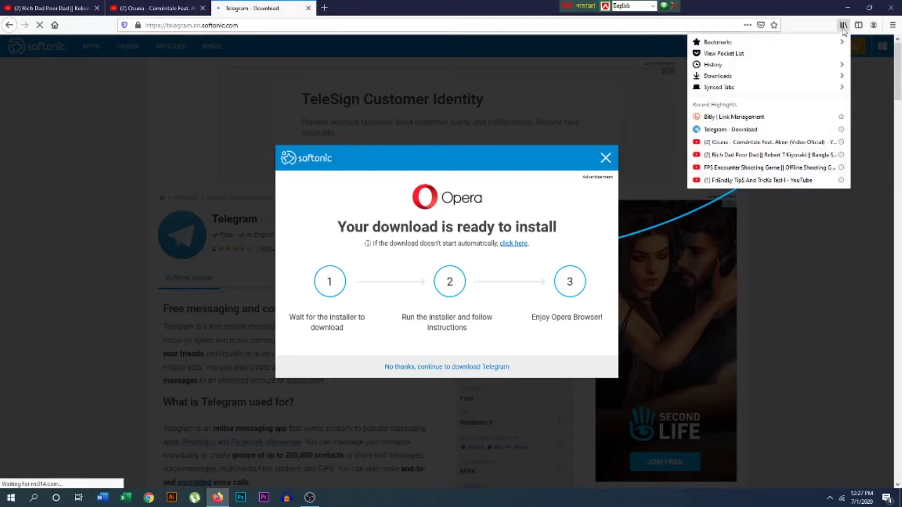
click(741, 79)
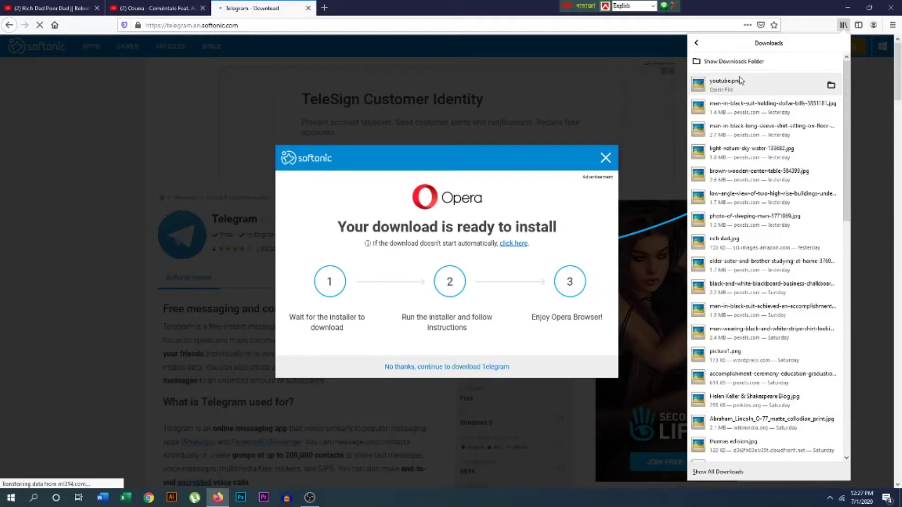
click(742, 62)
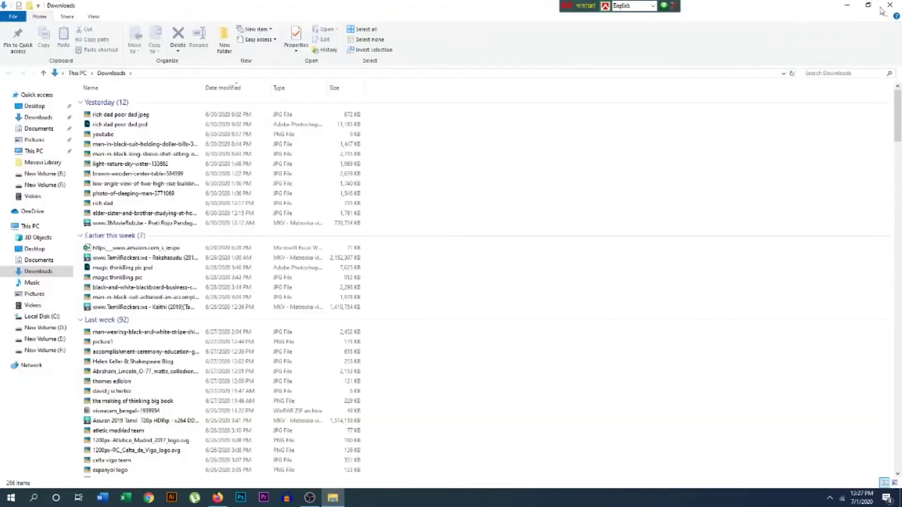
click(847, 6)
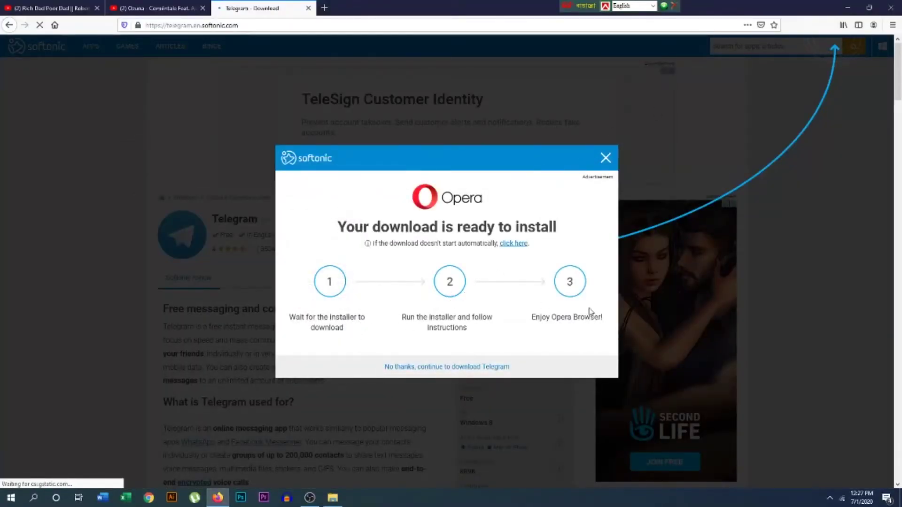
Dismiss the Opera offer, save the Telegram installer tsetup.2.1.10.exe from Softonic, and decline the site's notifications.
click(605, 158)
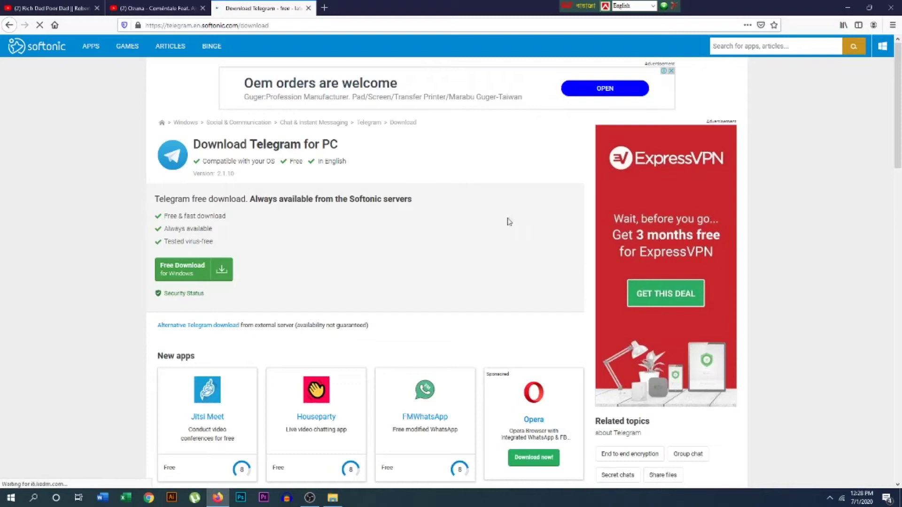
click(216, 272)
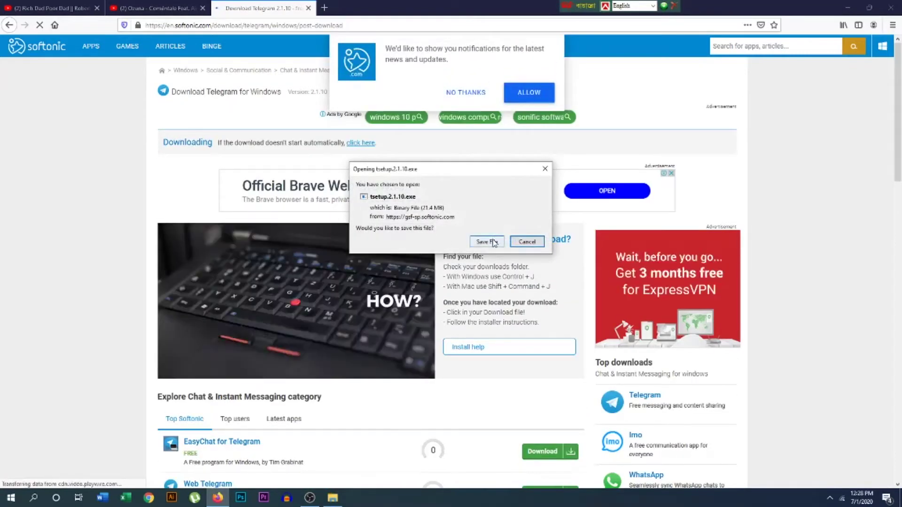
click(486, 241)
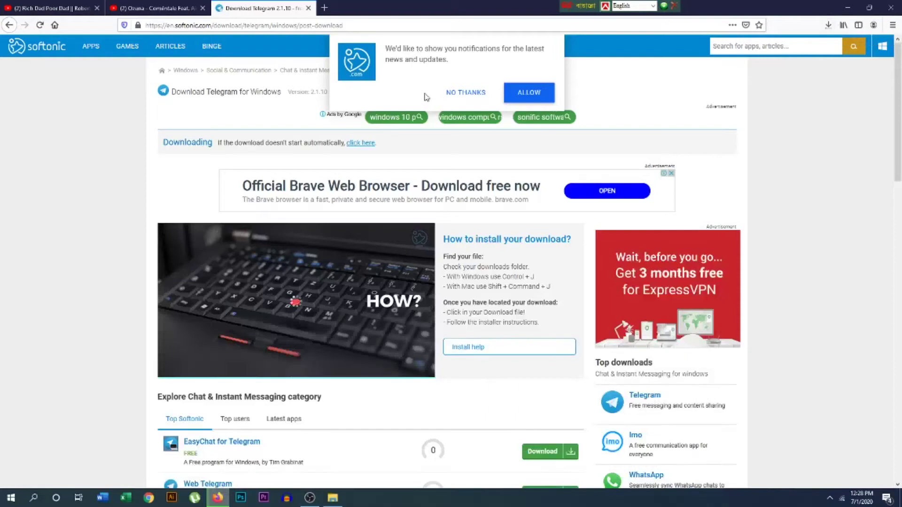
click(459, 93)
Follow the download's progress and run the downloaded tsetup.2.1.10.exe installer.
click(828, 25)
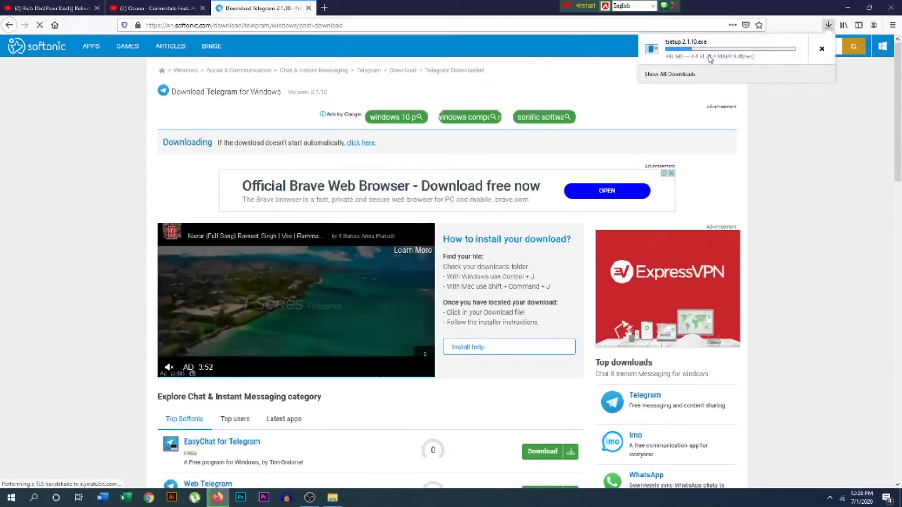
scroll(728, 66, down, 7)
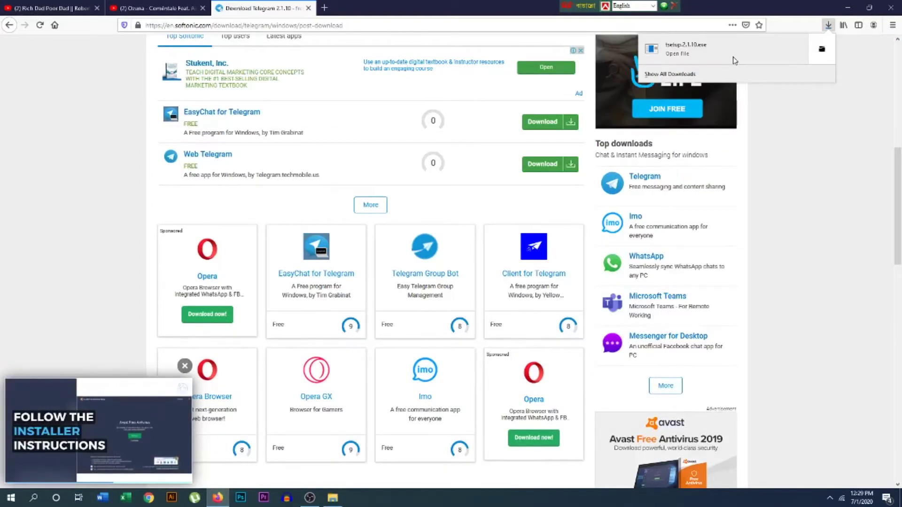
click(704, 55)
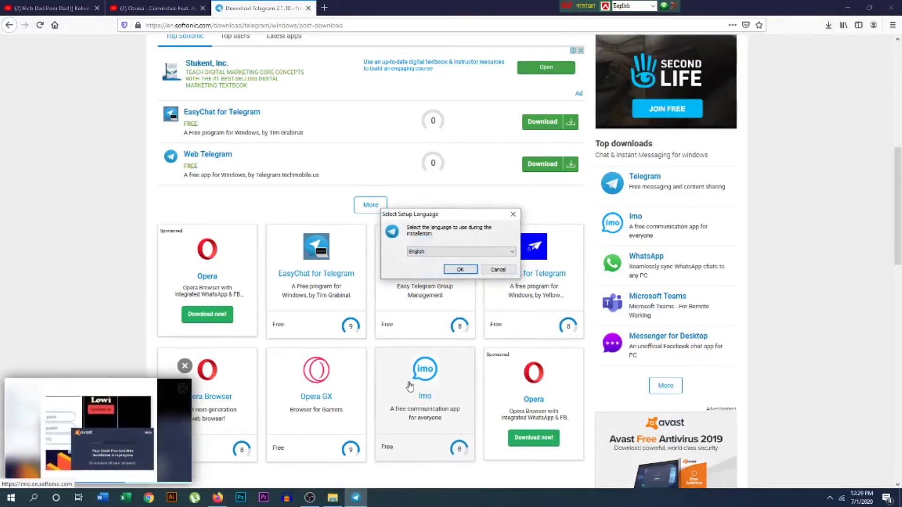
Install Telegram Desktop in English with the default folder and a desktop shortcut, and launch it on finishing.
click(460, 270)
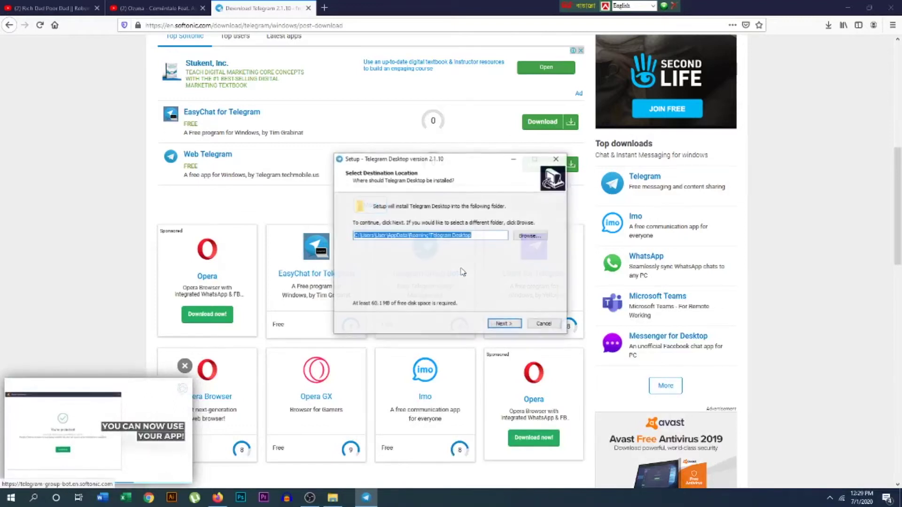
click(501, 324)
click(504, 324)
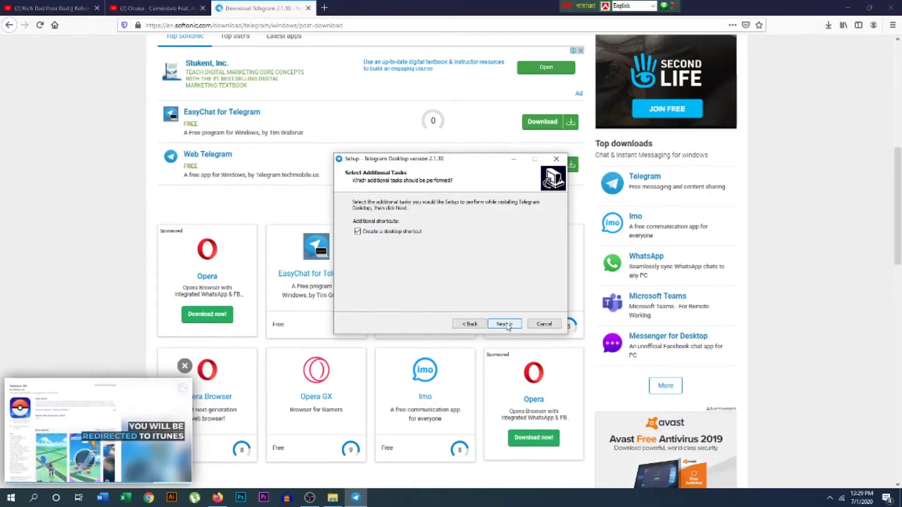
click(506, 324)
click(506, 324)
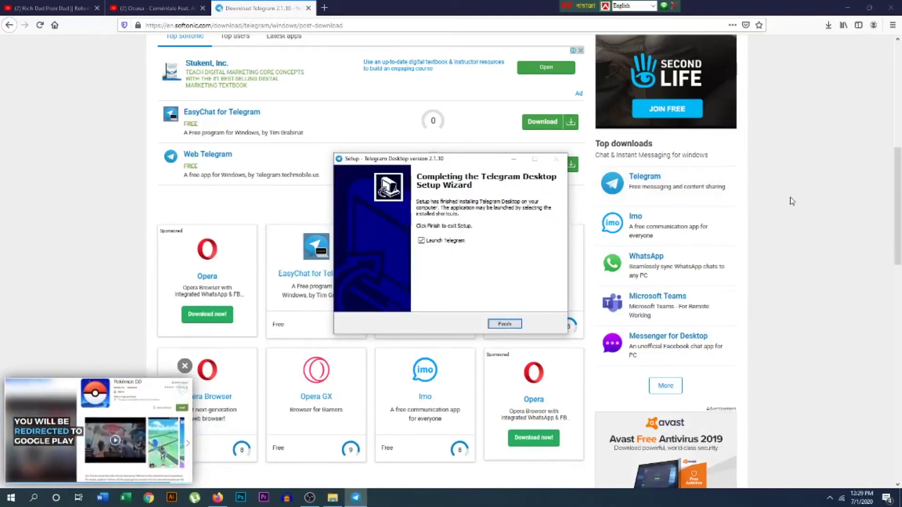
click(511, 324)
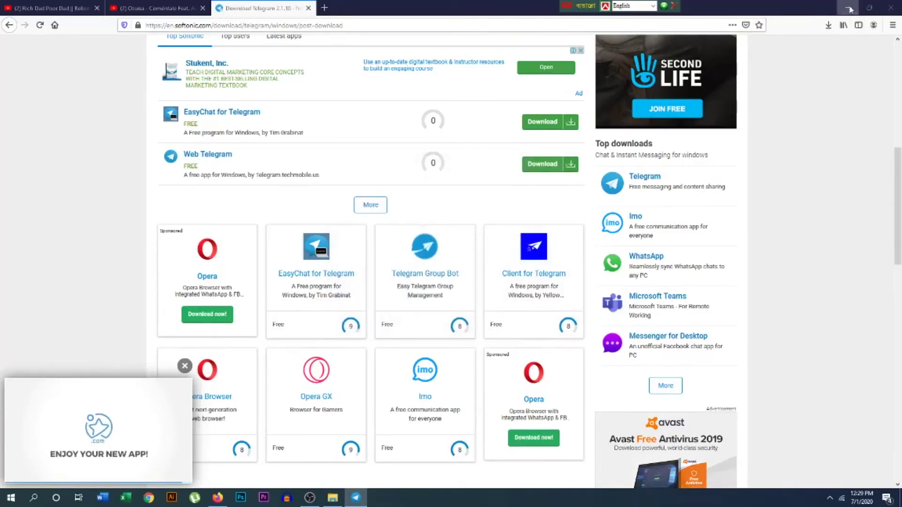
Minimize the browser and start messaging from Telegram Desktop's welcome screen.
click(849, 8)
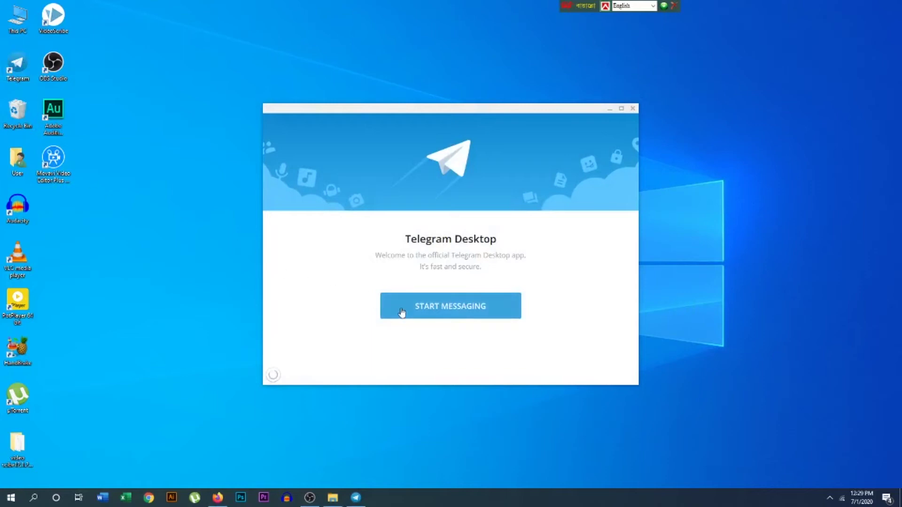
click(443, 308)
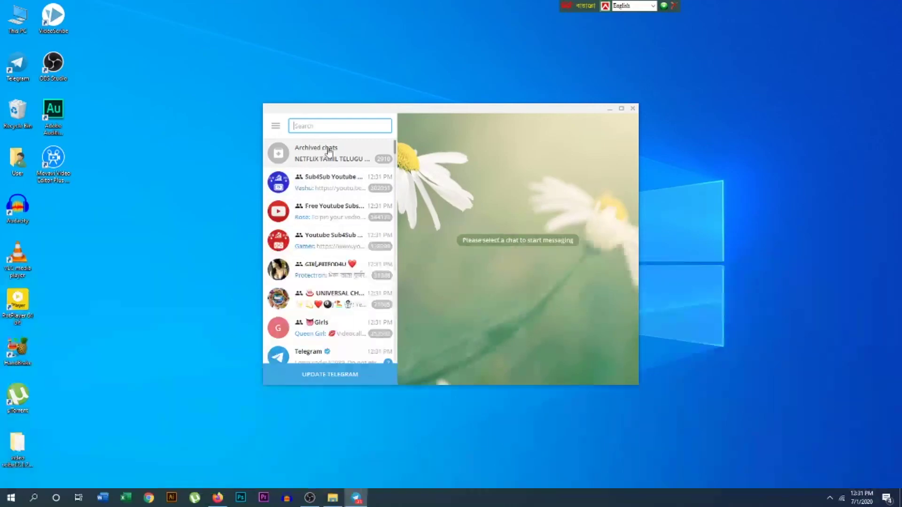
Maximize Telegram, search the chats for hindi, and open the HINDI HD MOVIES channel.
click(621, 109)
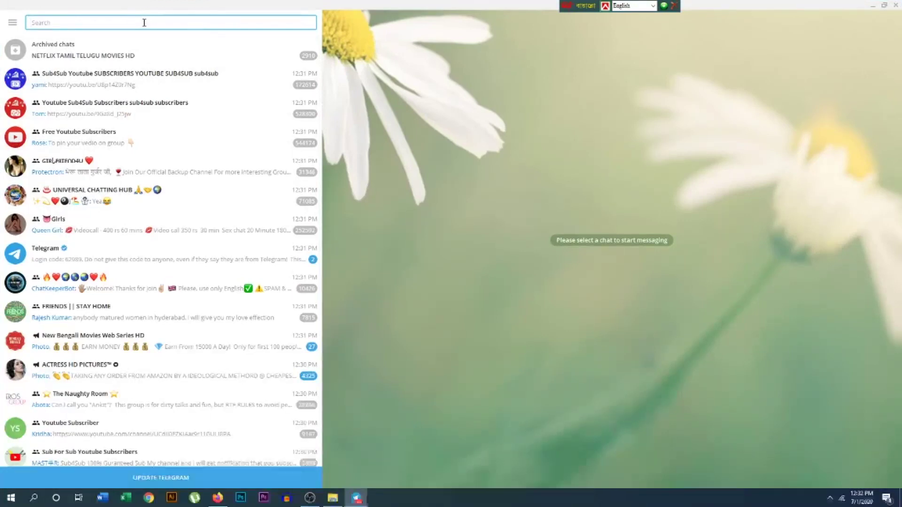
text(hindi)
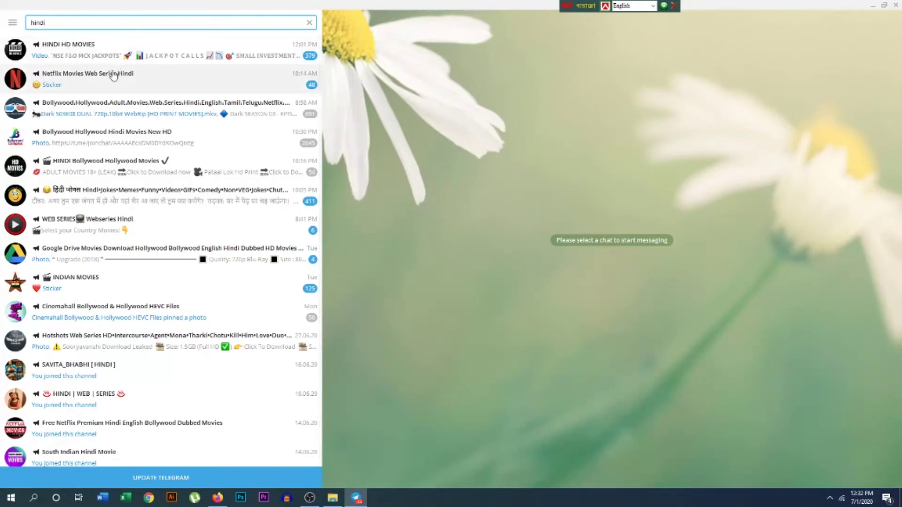
click(117, 56)
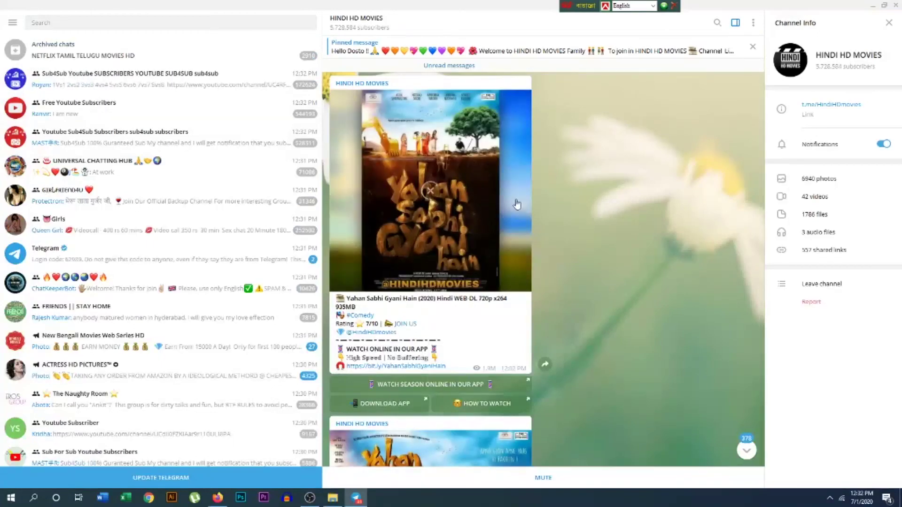
Browse the HINDI HD MOVIES channel's posts, examining the posters, screenshots, trailer and movie files of Yahan Sabhi Gyani Hain.
scroll(517, 204, down, 10)
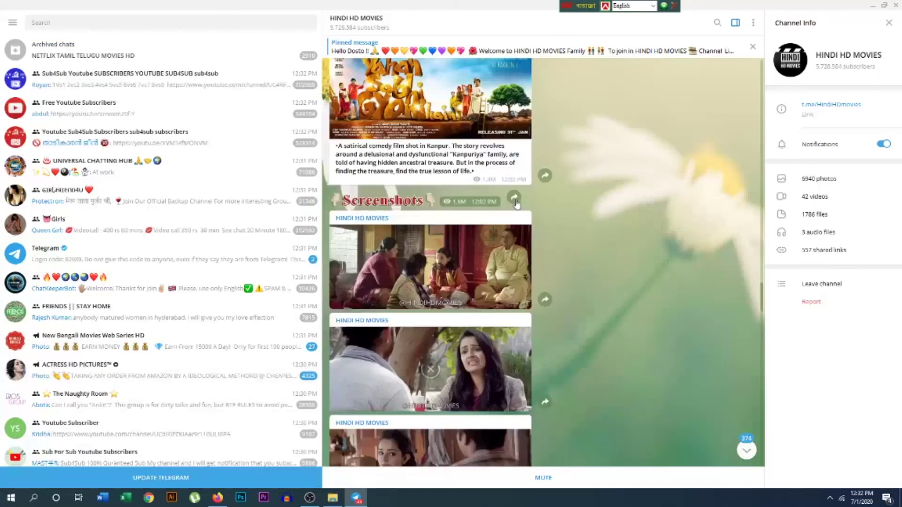
scroll(517, 204, up, 4)
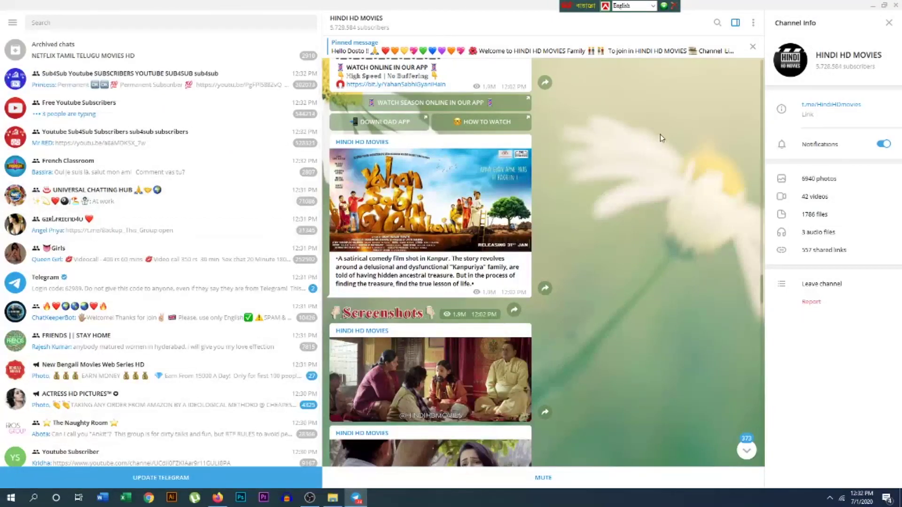
scroll(660, 138, down, 3)
scroll(659, 138, down, 3)
scroll(657, 137, up, 2)
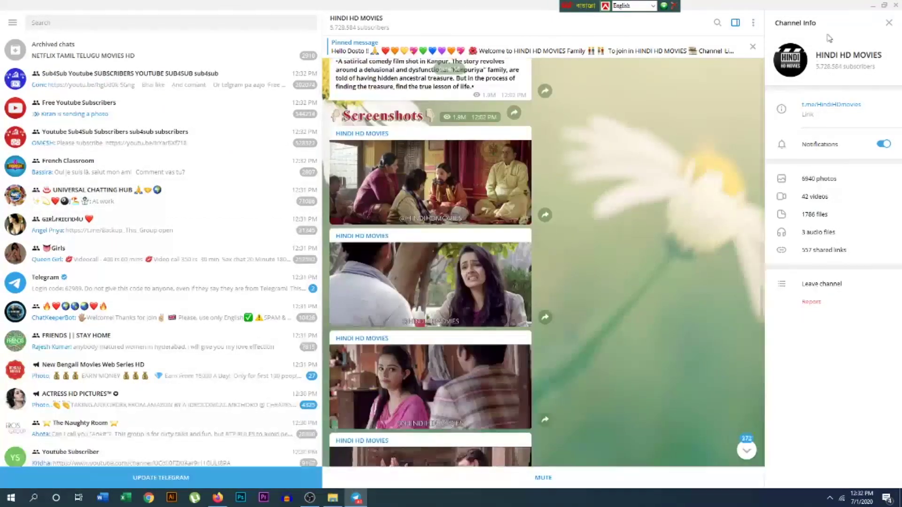
click(883, 6)
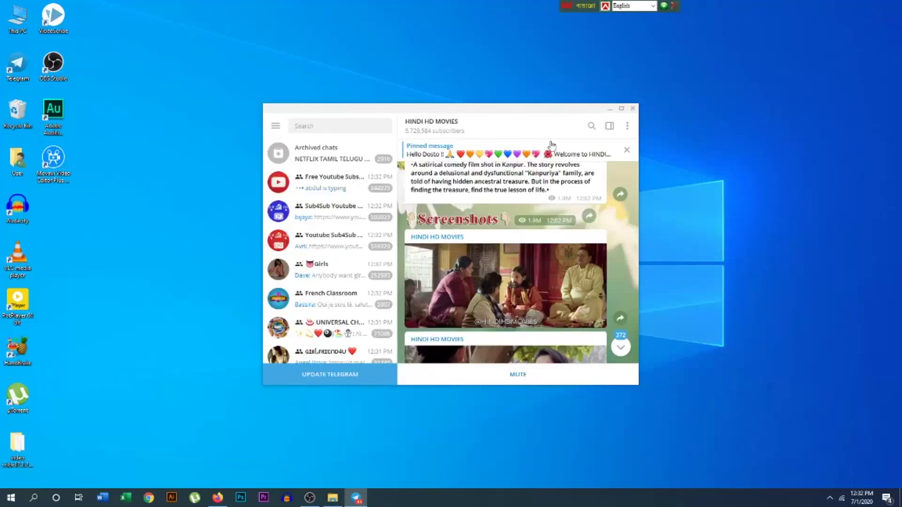
click(621, 108)
scroll(425, 233, down, 5)
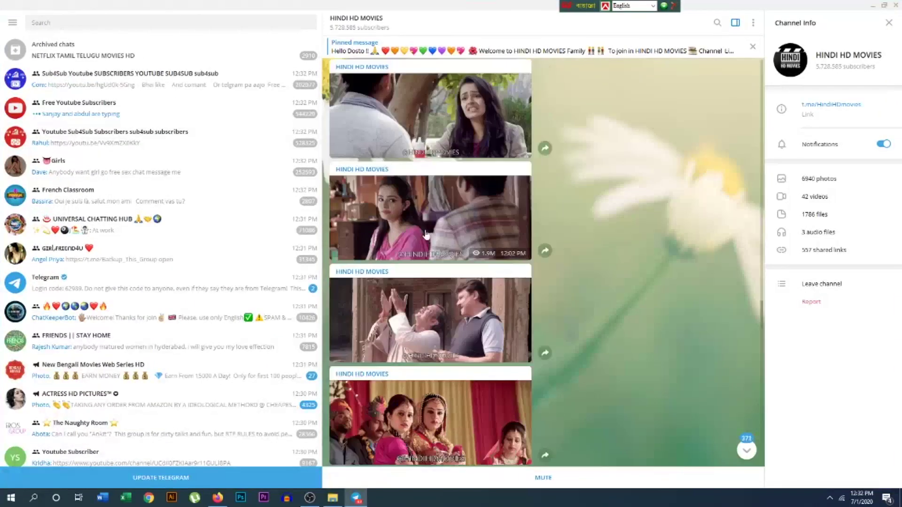
scroll(406, 239, down, 3)
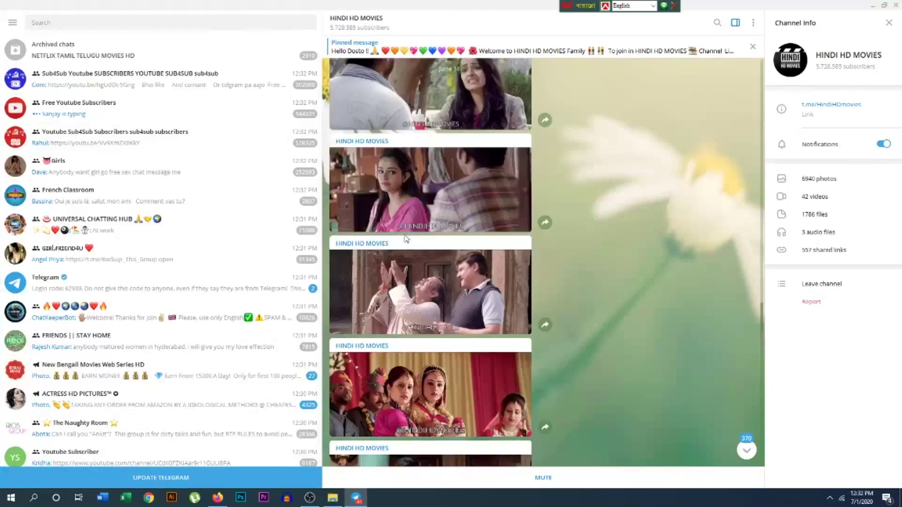
scroll(406, 240, down, 4)
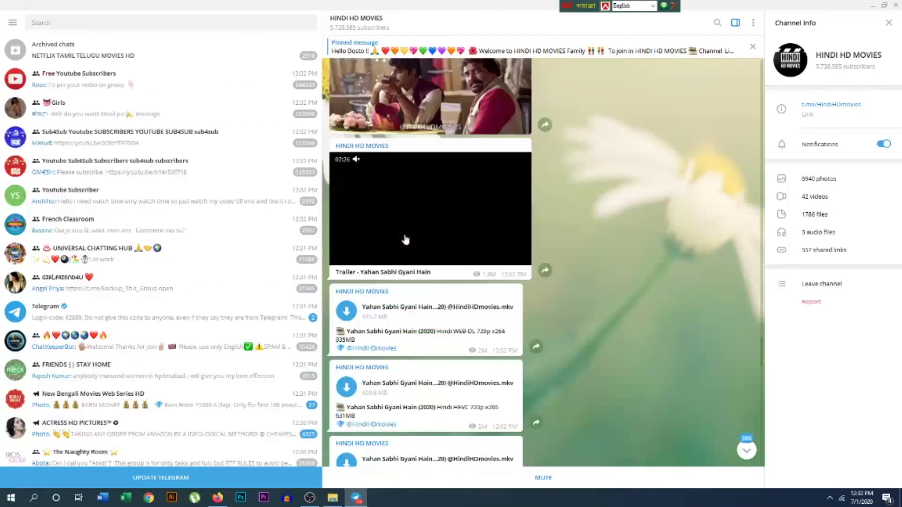
scroll(406, 240, up, 6)
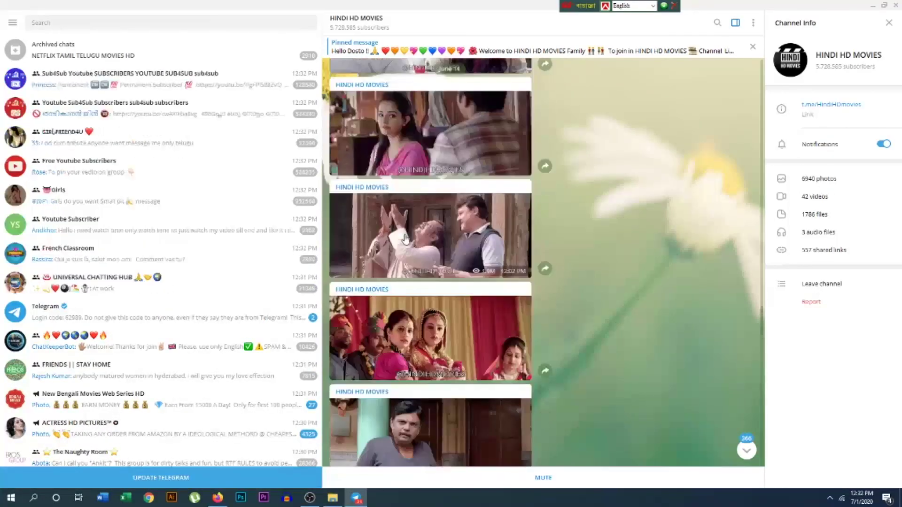